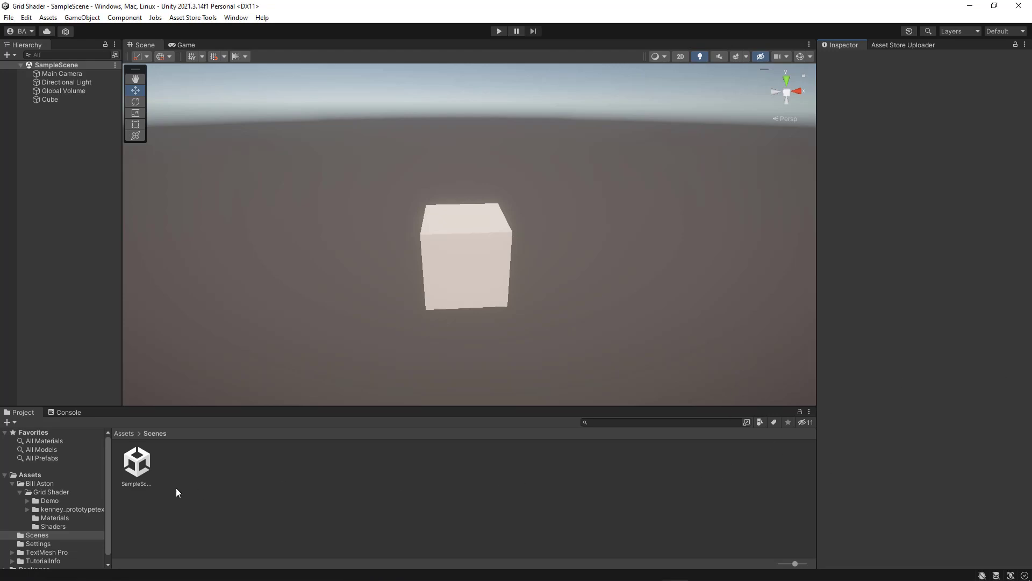
- Apply the Grid_Mat material from the Grid Shader Materials folder to the cube in the scene
left_click_drag(171, 407, 183, 368)
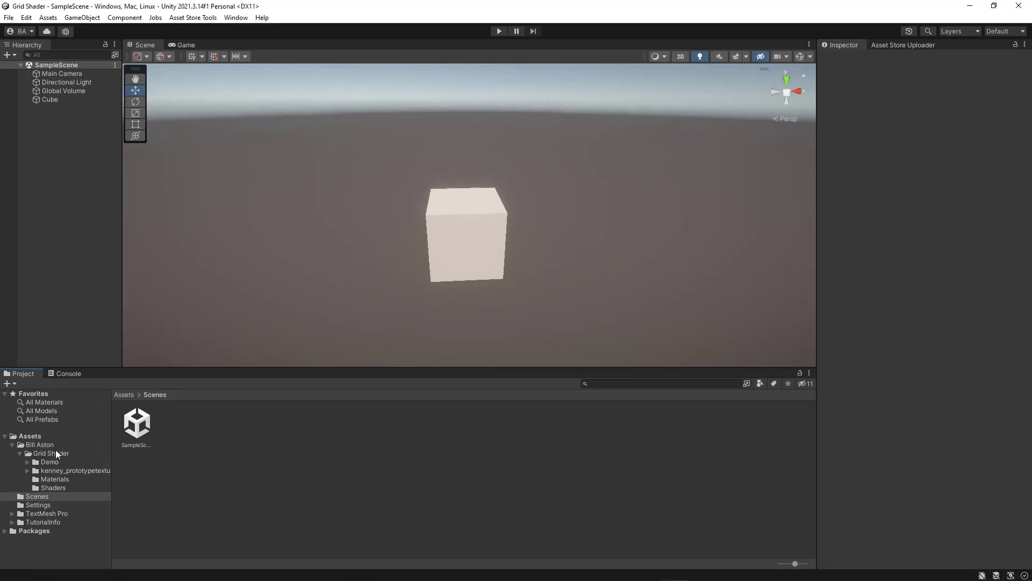
left_click(53, 488)
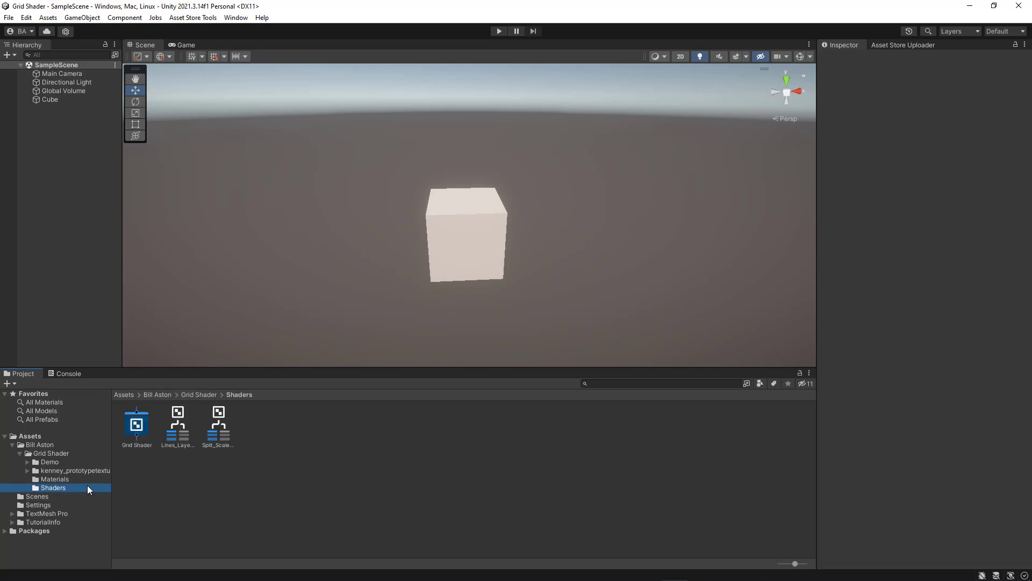
left_click(72, 479)
left_click_drag(138, 431, 475, 257)
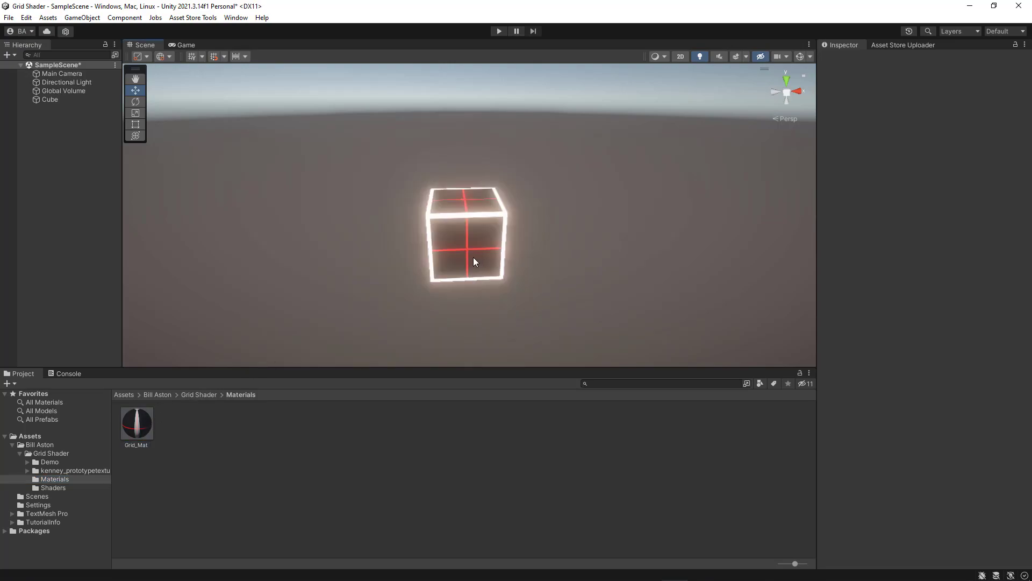
- Set the cube's Grid_Mat material to smoothness 1 and metallic about 0.776
left_click(475, 262)
left_click_drag(908, 246, 1023, 250)
left_click_drag(930, 236, 971, 238)
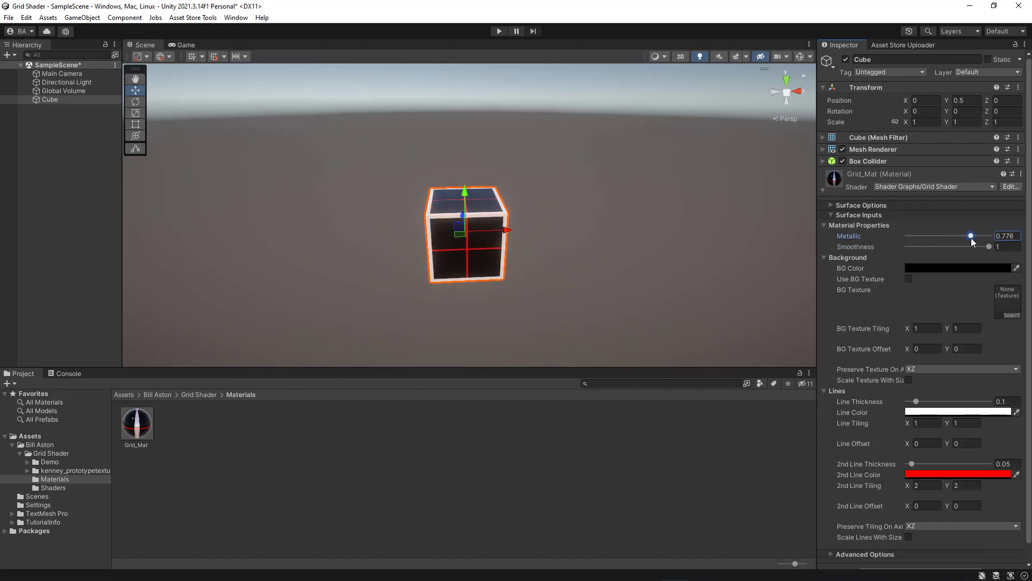
left_click_drag(621, 249, 570, 253, "alt")
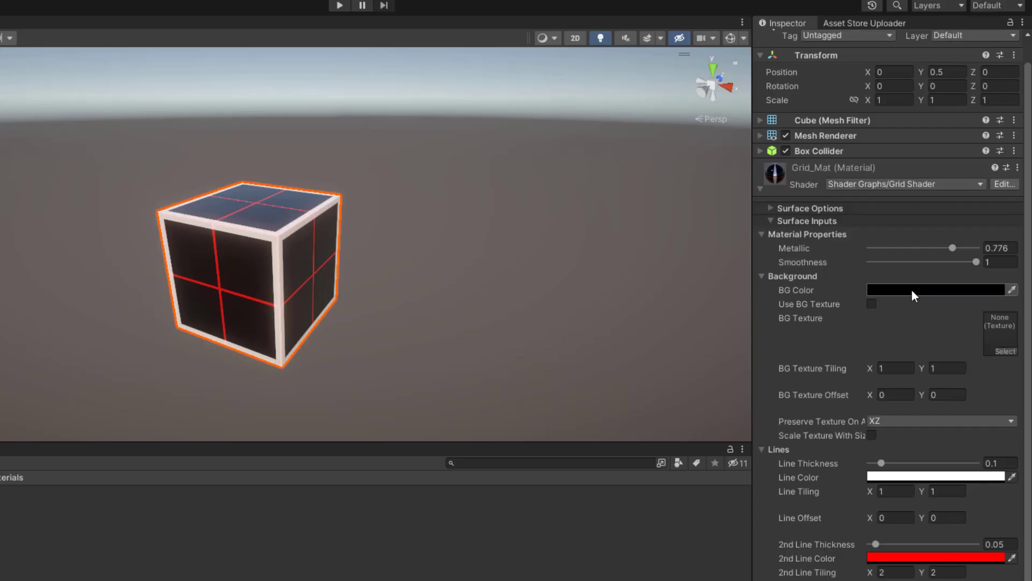
- Try a magenta background color (RGB 191, 61, 152) on the grid material and cancel the color change
left_click(939, 268)
left_click_drag(957, 383, 916, 422)
left_click_drag(1011, 401, 959, 383)
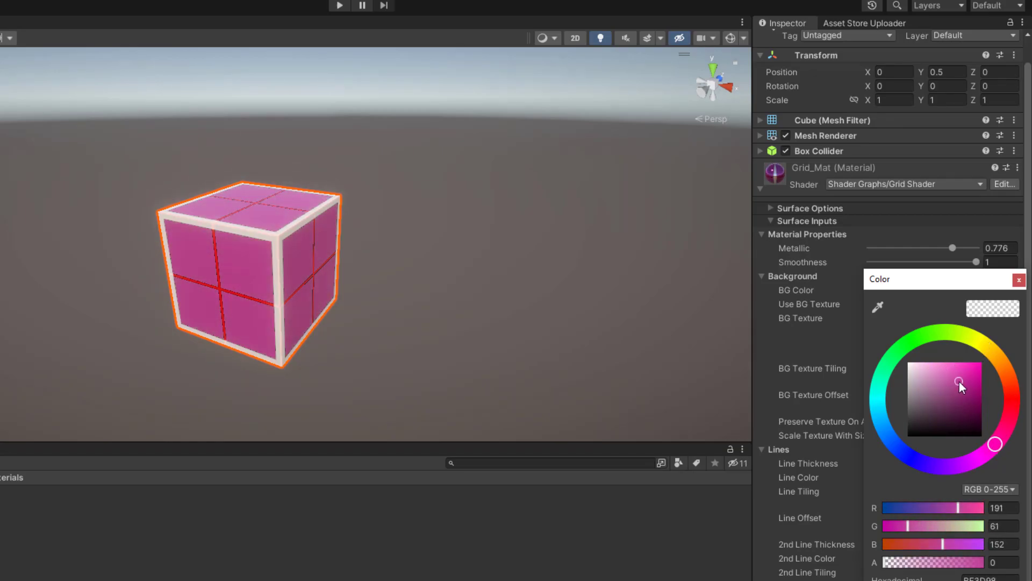
key("Escape")
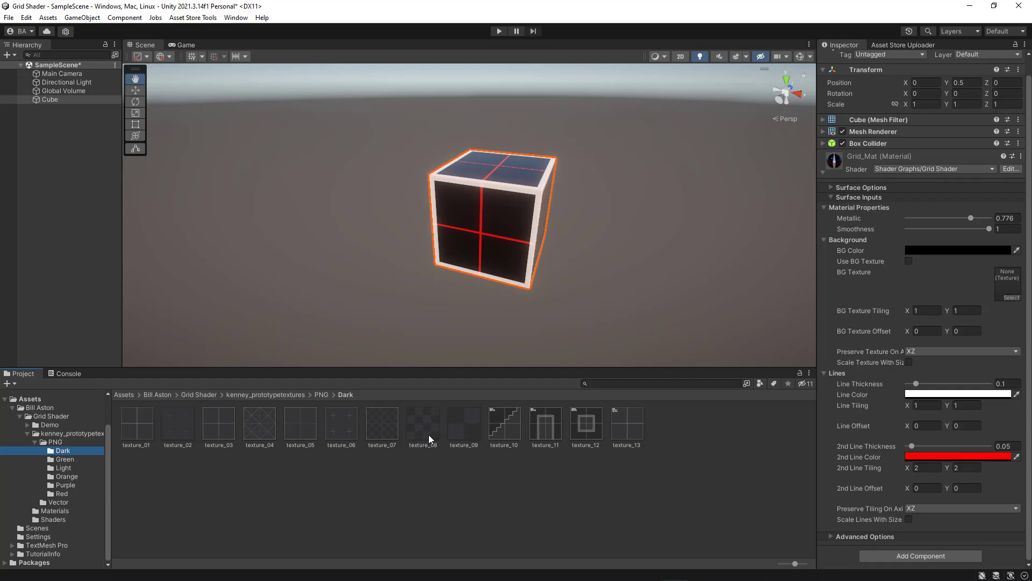
- Assign the dark texture_04 as the material's BG Texture and enable Use BG Texture
left_click_drag(264, 430, 1003, 292)
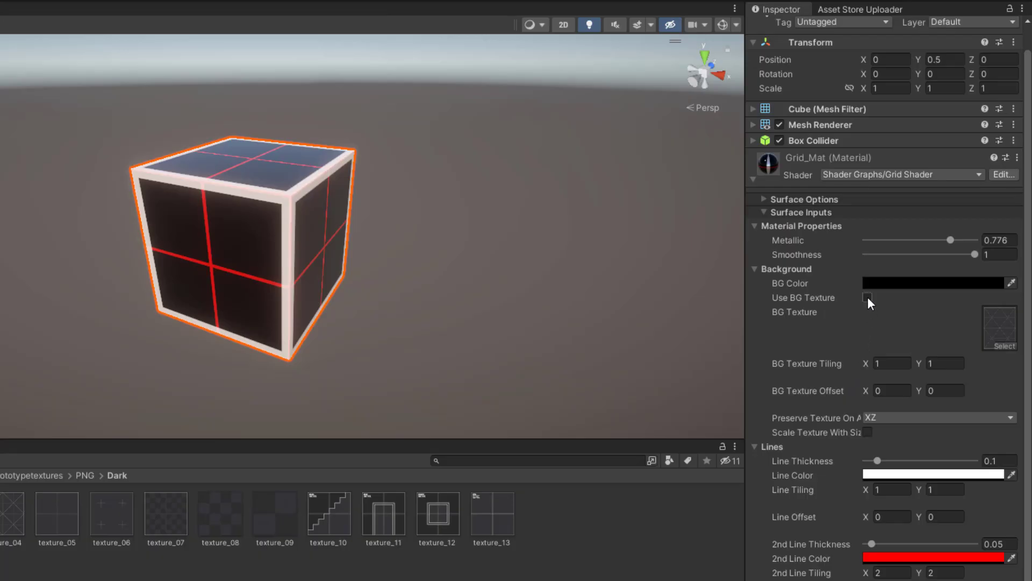
left_click(868, 297)
left_click(868, 296)
left_click(868, 296)
- Examine the textured cube from several sides, switching the background texture off and on for comparison
left_click_drag(534, 300, 424, 288, "alt")
right_click_drag(424, 288, 429, 298)
key("w")
key("d")
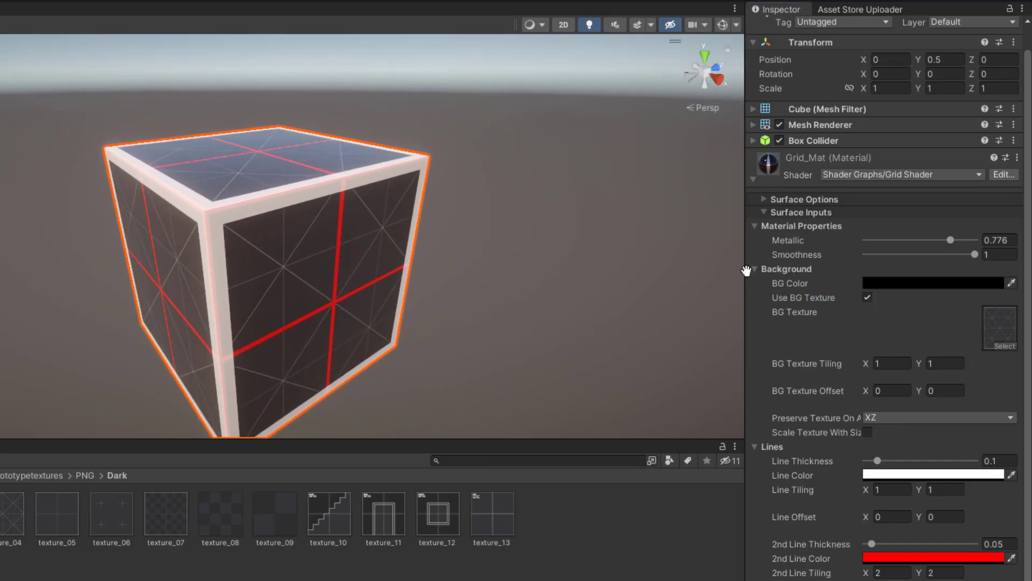
left_click(866, 298)
left_click(865, 299)
right_click_drag(618, 273, 747, 280)
key("a")
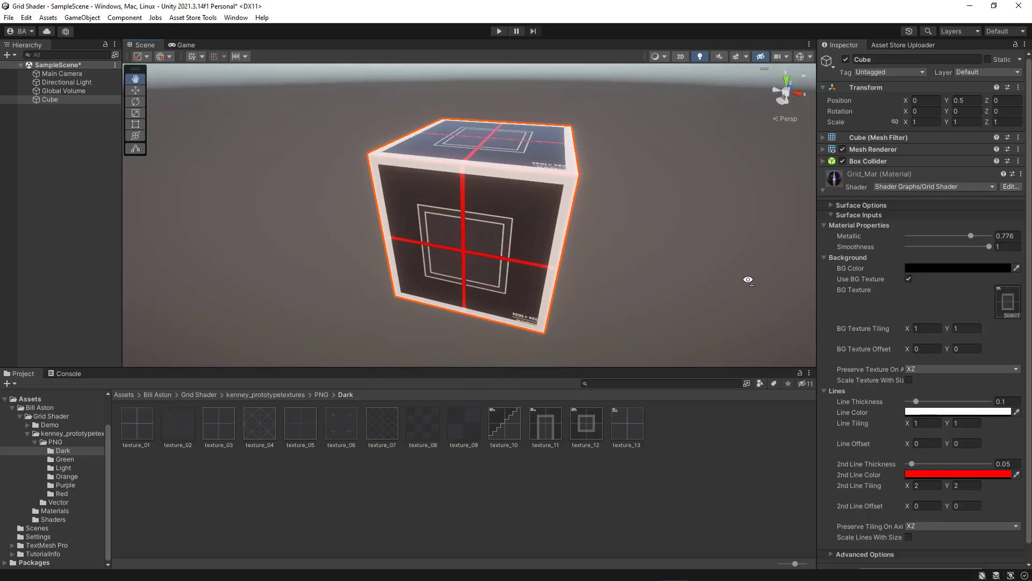
- Set the BG Texture Tiling to X 2 and Y 2
left_click_drag(908, 333, 943, 335)
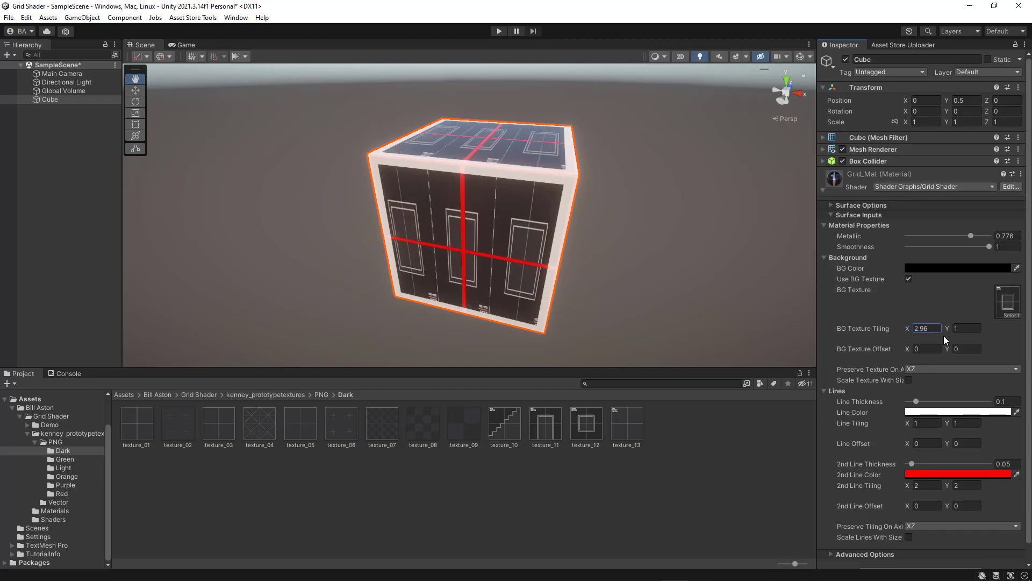
left_click(937, 331)
type("2")
key("Tab")
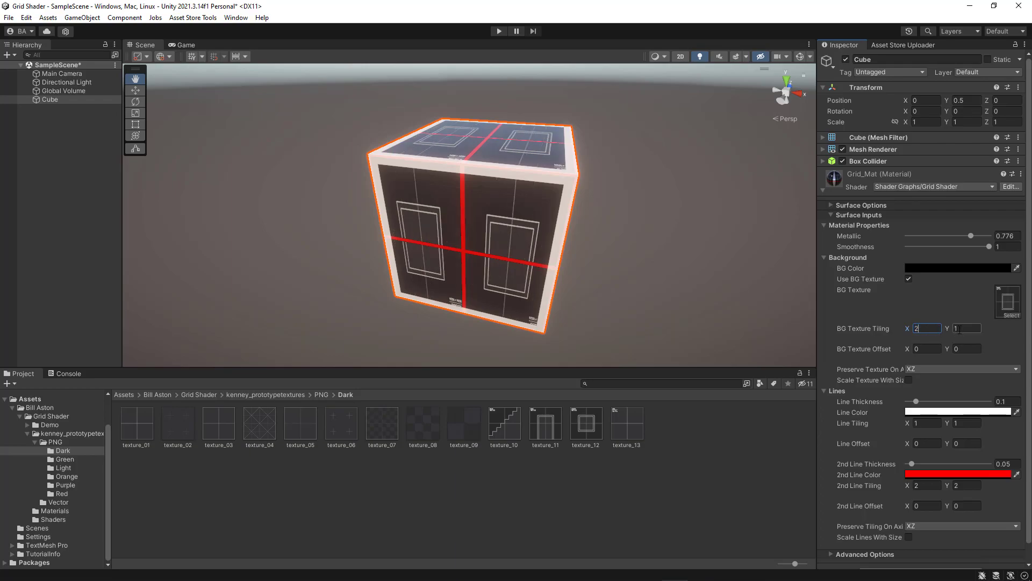
type("2")
key("Return")
- Try shifting the background texture along X with BG Texture Offset and view the cube from another side
left_click_drag(610, 296, 549, 302, "alt")
left_click_drag(910, 351, 936, 349)
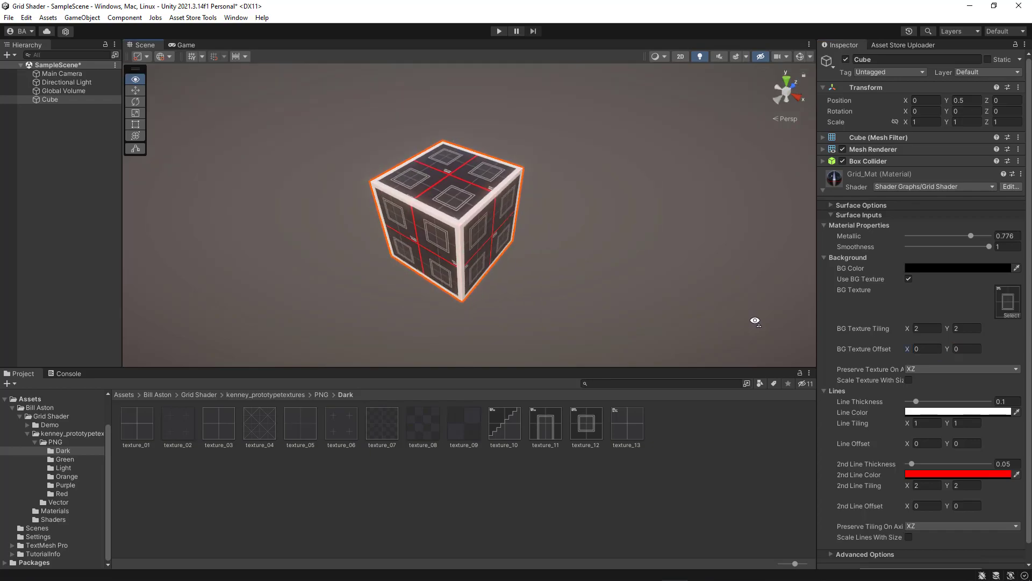
left_click_drag(756, 320, 824, 361, "alt")
scroll(790, 321, "up", 5)
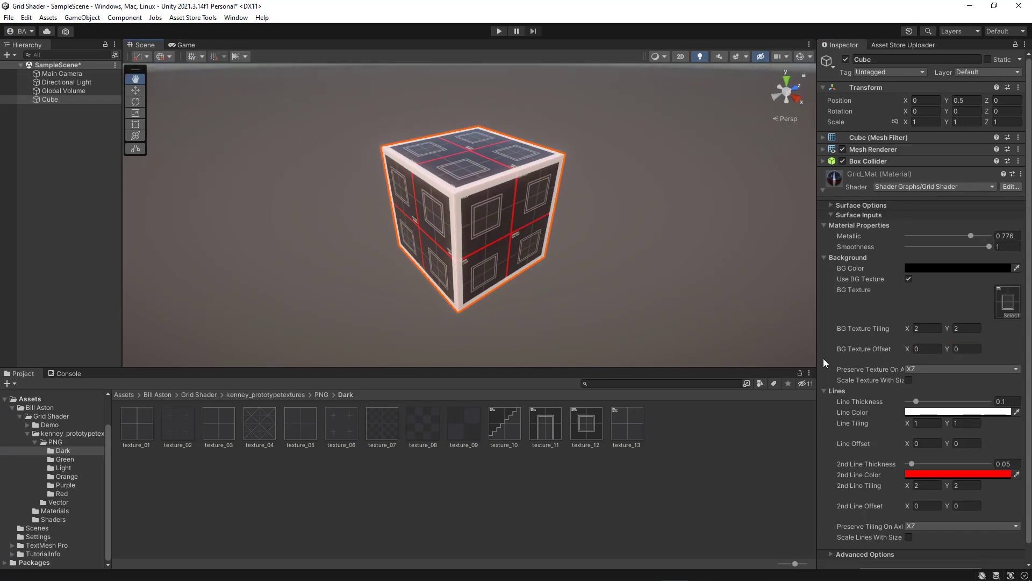
- Try Scale Texture With Size on the unit cube and leave the option off
double_click(908, 379)
left_click(918, 385)
right_click_drag(645, 264, 633, 263)
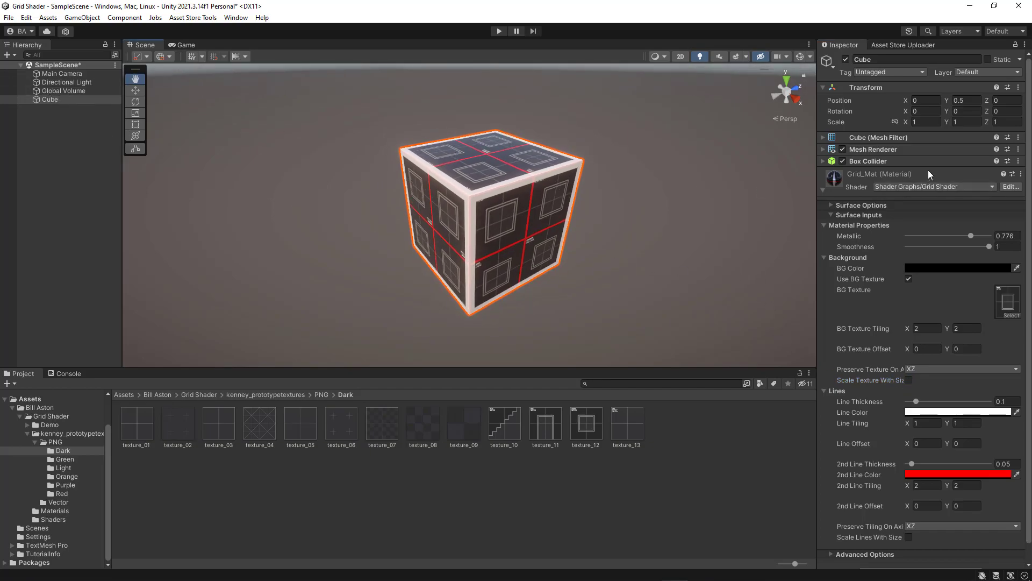
- Scale the cube uniformly to 3 on all axes and enable Scale Texture With Size
scroll(597, 184, "down", 5)
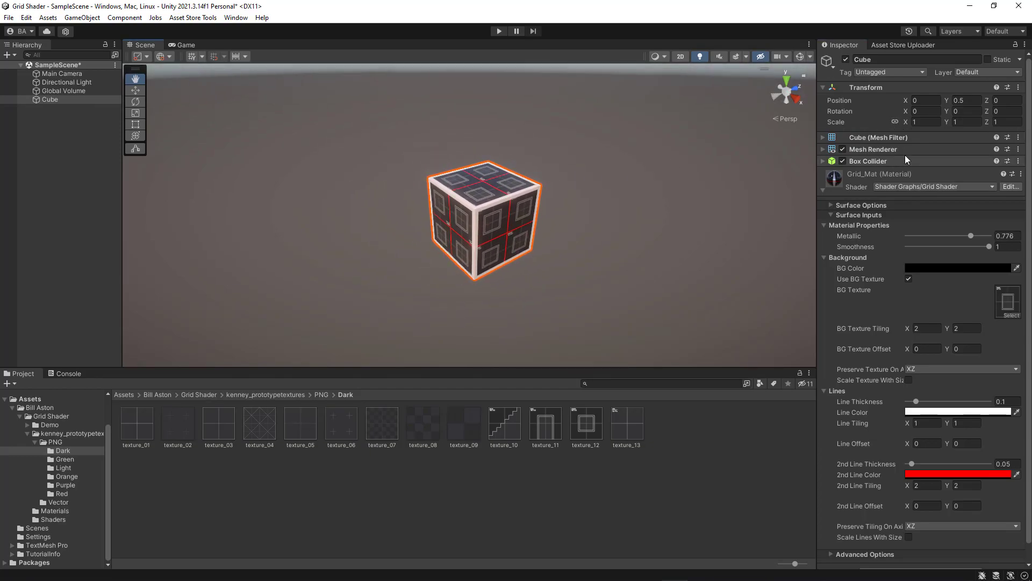
left_click_drag(907, 124, 943, 126)
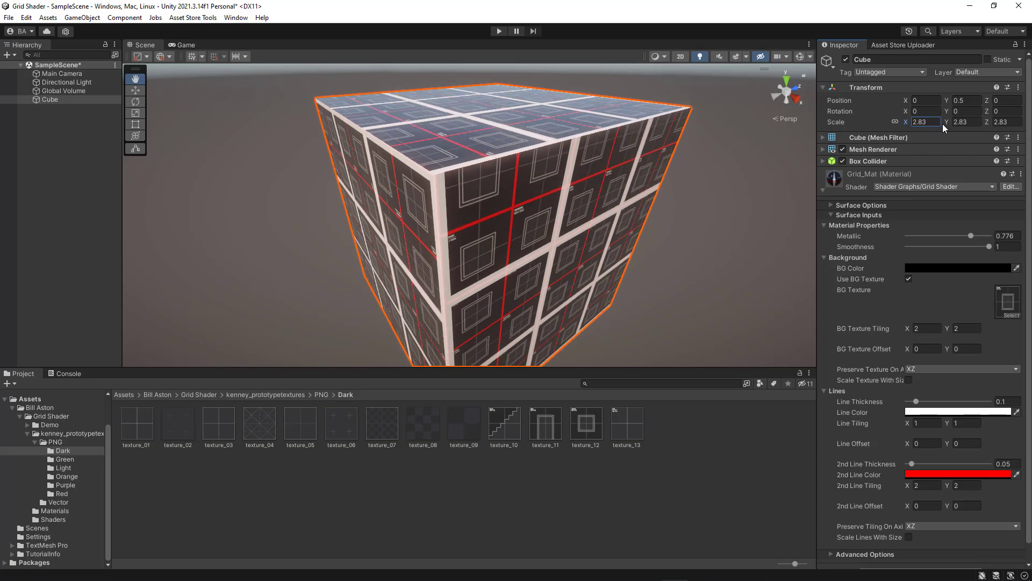
scroll(743, 201, "down", 3)
right_click_drag(743, 202, 727, 199)
left_click(919, 123)
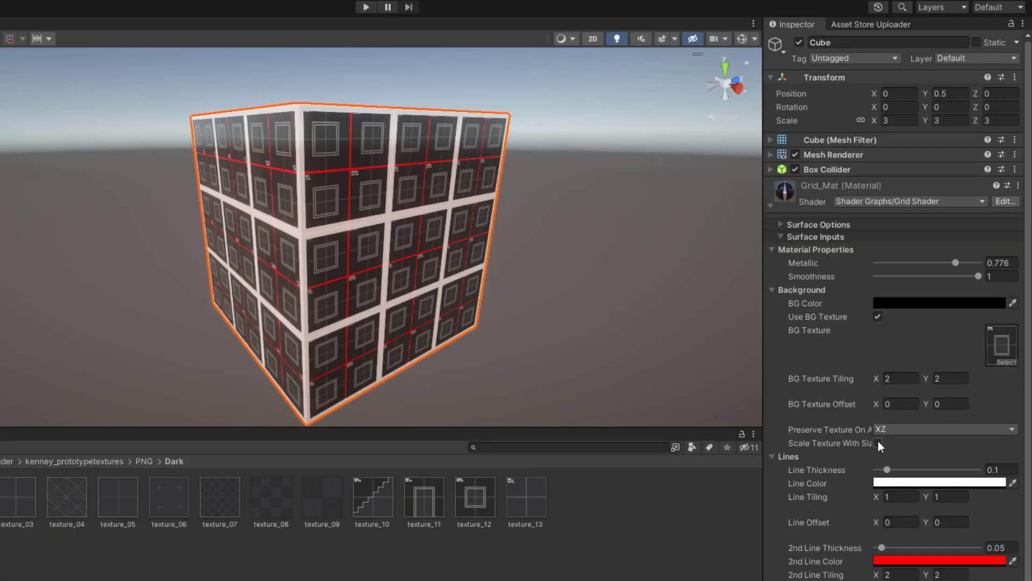
left_click(878, 443)
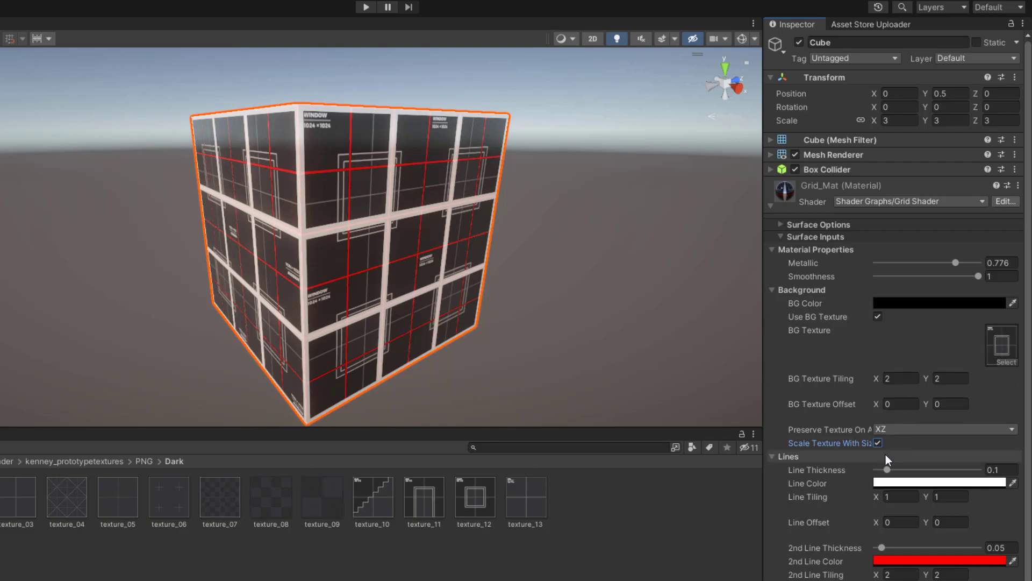
- Resize the cube non-uniformly to a scale of X 1, Y 3, Z 4
left_click_drag(873, 122, 831, 118)
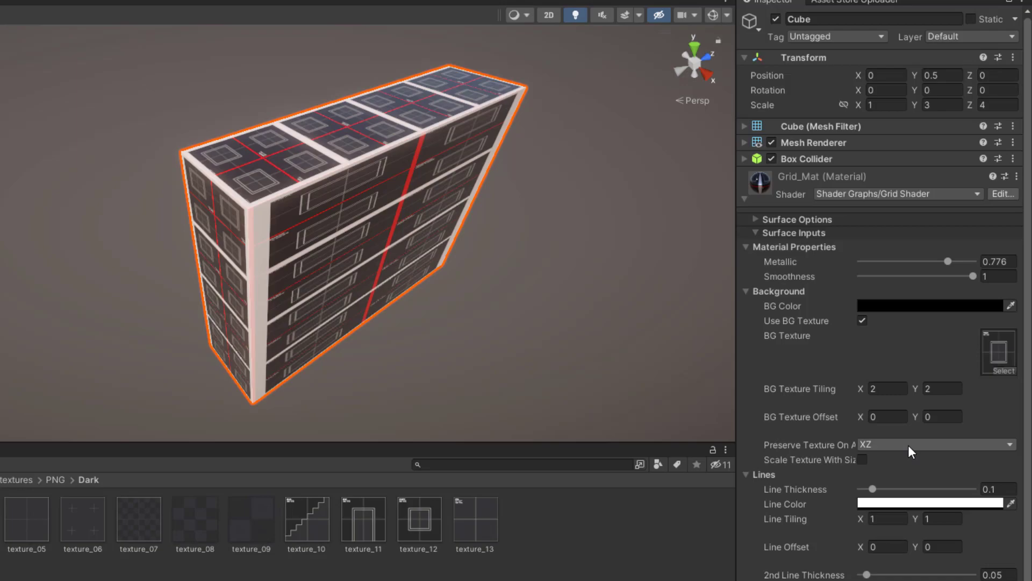
left_click_drag(466, 276, 501, 260, "alt")
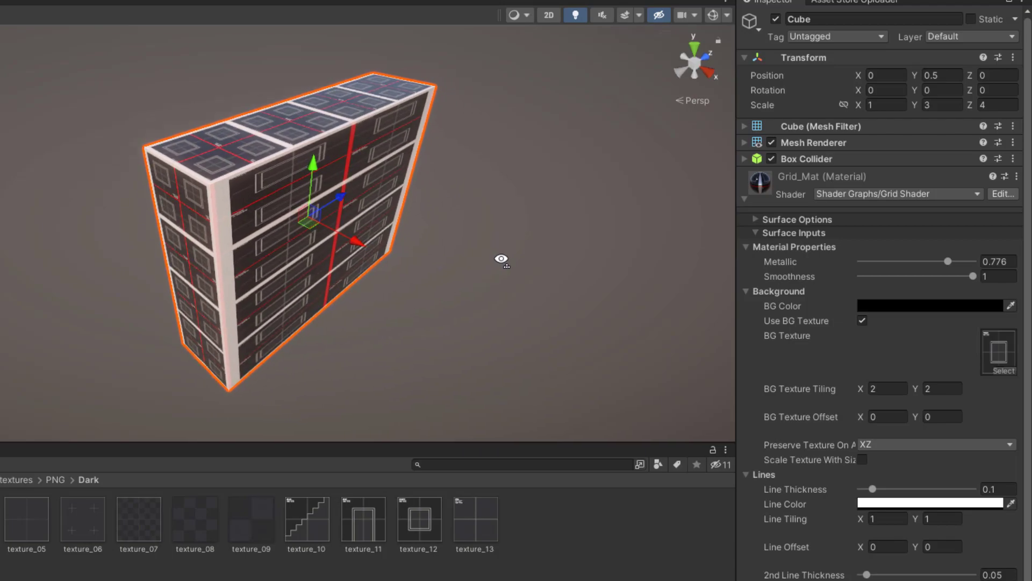
- Try XY for the background's Preserve Texture On Axis option and return it to XZ
left_click(865, 445)
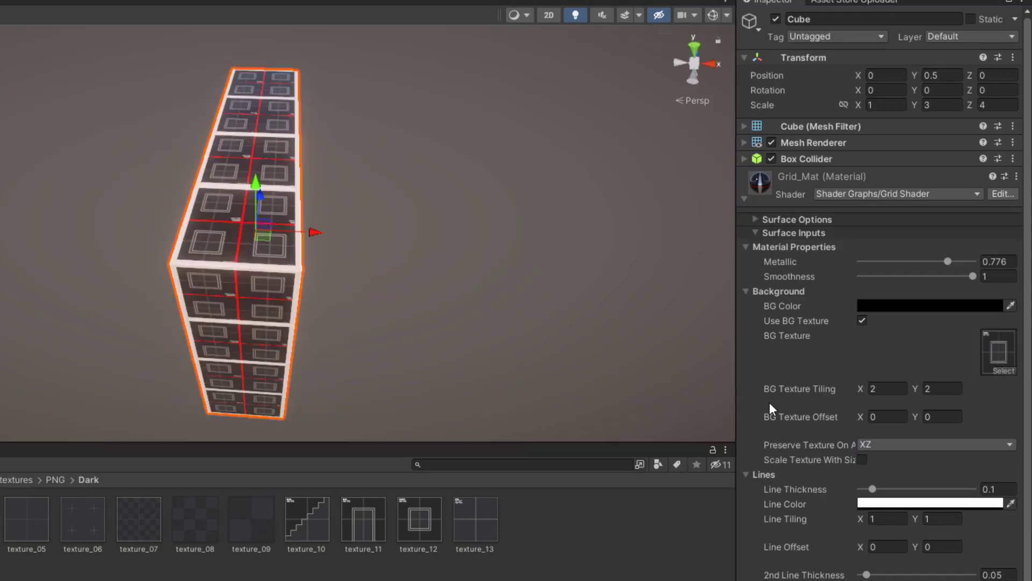
left_click(878, 438)
left_click(889, 474)
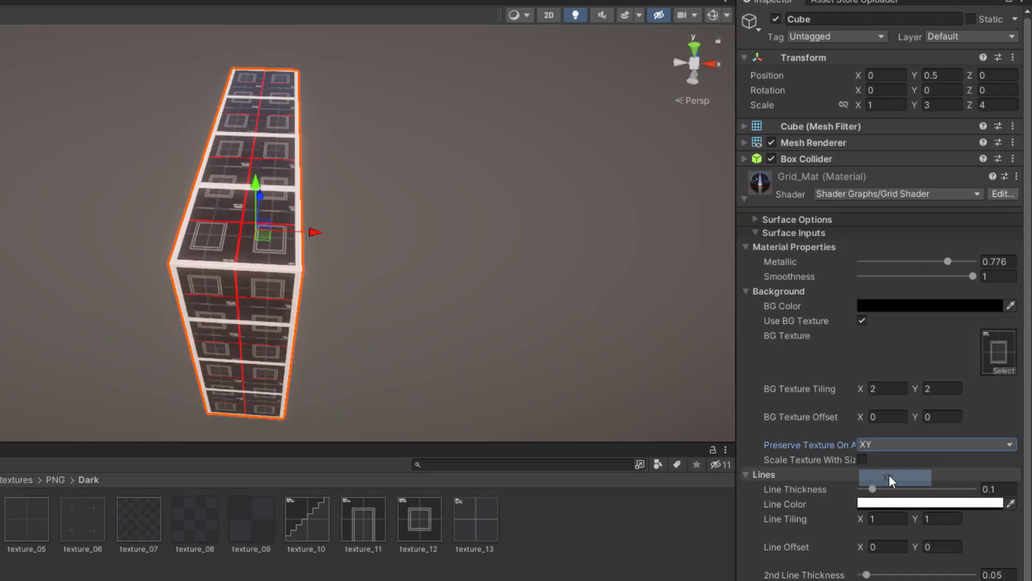
left_click(892, 445)
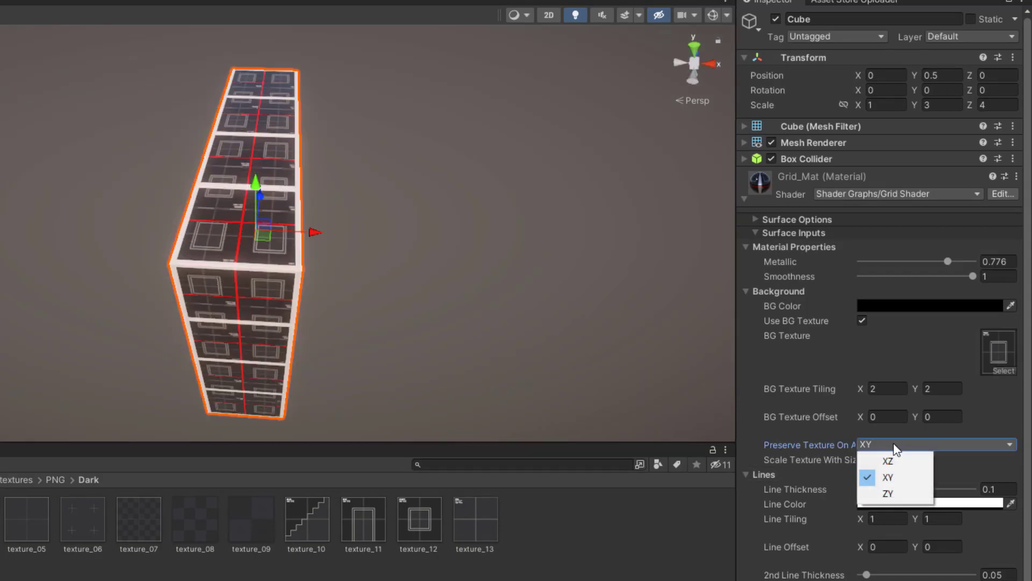
left_click(894, 457)
- Set the background's Preserve Texture On Axis option to ZY and check the cube's long side
left_click_drag(426, 265, 366, 247, "alt")
left_click(895, 445)
left_click(888, 492)
left_click_drag(516, 329, 434, 269, "alt")
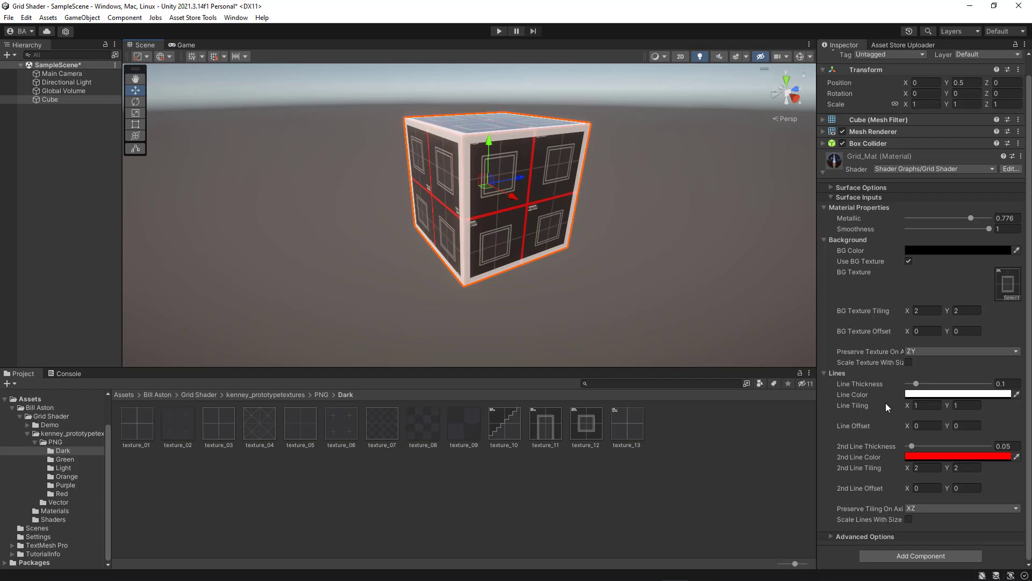
- Try other Line Thickness and 2nd Line Thickness values, ending at 0.1 and 0.05
key("e")
right_click_drag(701, 285, 704, 286)
right_click_drag(609, 255, 624, 256)
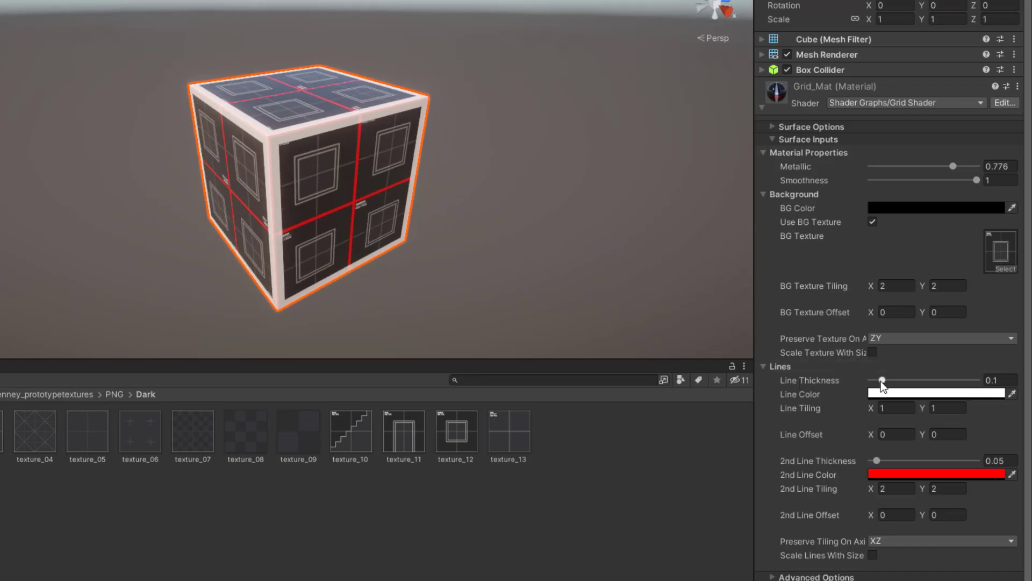
mouse_move(882, 381)
left_mouse_down()
mouse_move(918, 380)
mouse_move(882, 381)
left_mouse_up()
mouse_move(880, 457)
left_mouse_down()
mouse_move(901, 460)
mouse_move(882, 460)
left_mouse_up()
mouse_move(883, 380)
left_mouse_down()
mouse_move(906, 382)
mouse_move(879, 382)
left_mouse_up()
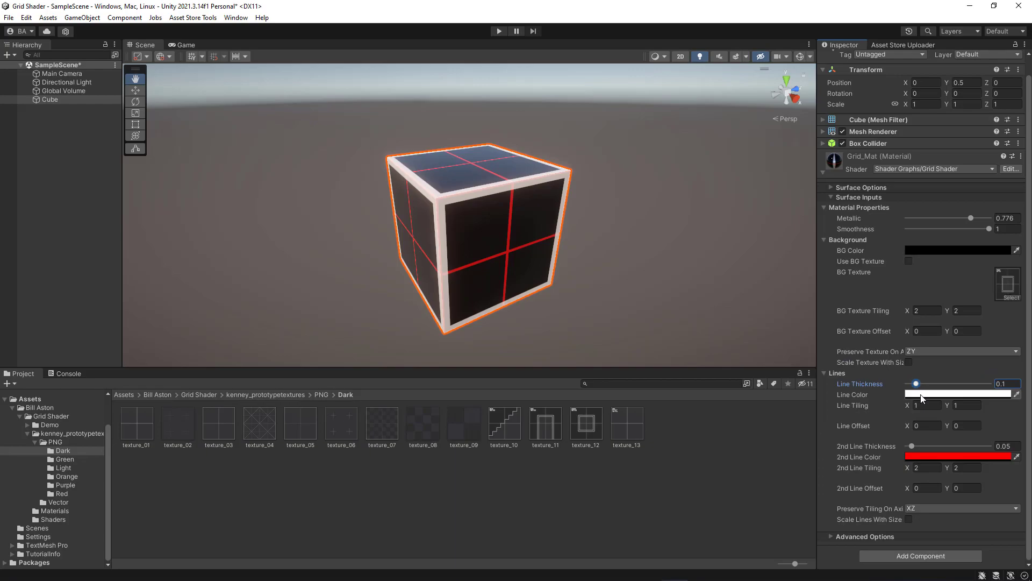
- Set the Line Color to yellow (FFFA00)
left_click(923, 395)
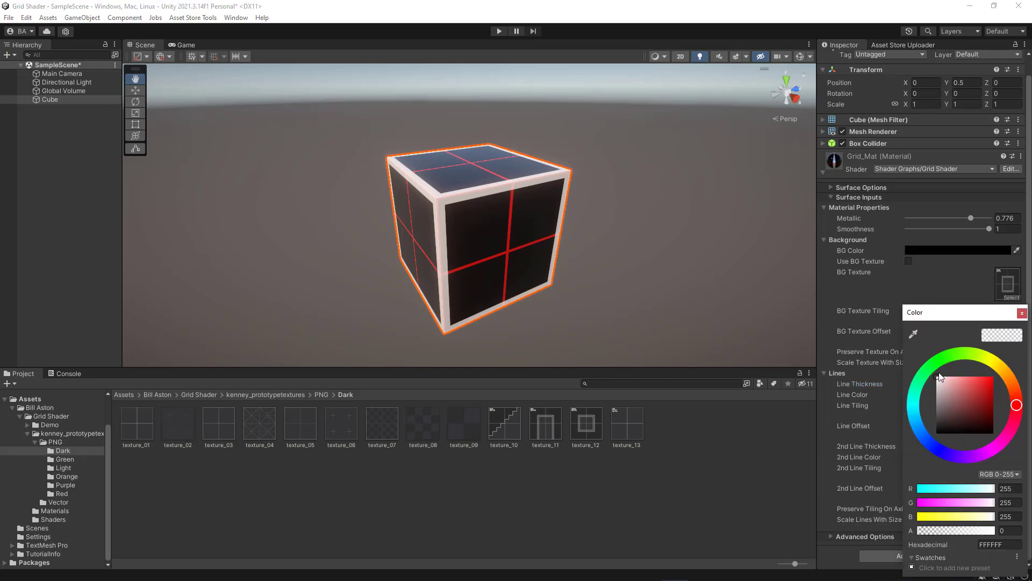
left_click(990, 359)
left_click_drag(989, 380, 1001, 376)
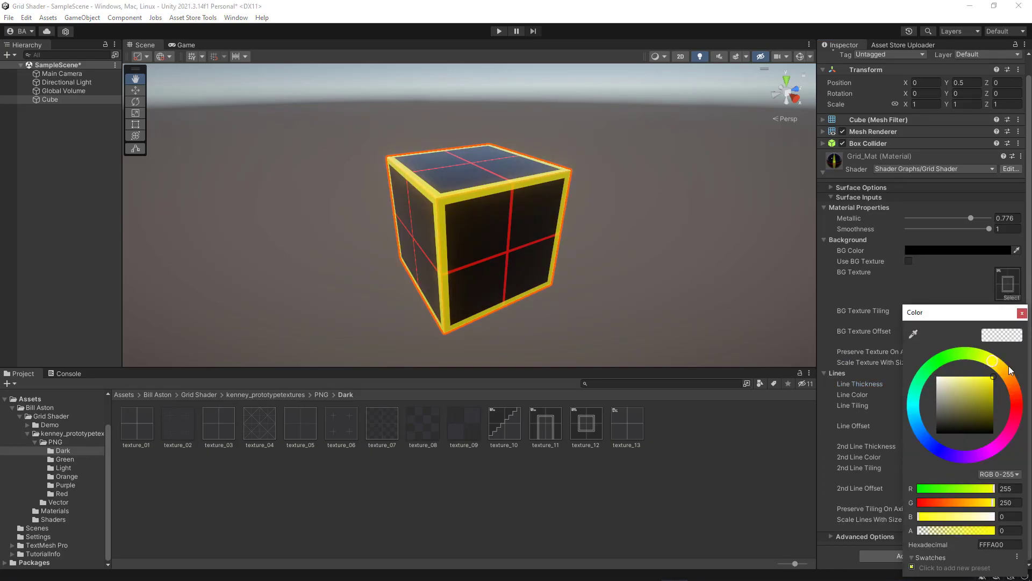
left_click(1021, 315)
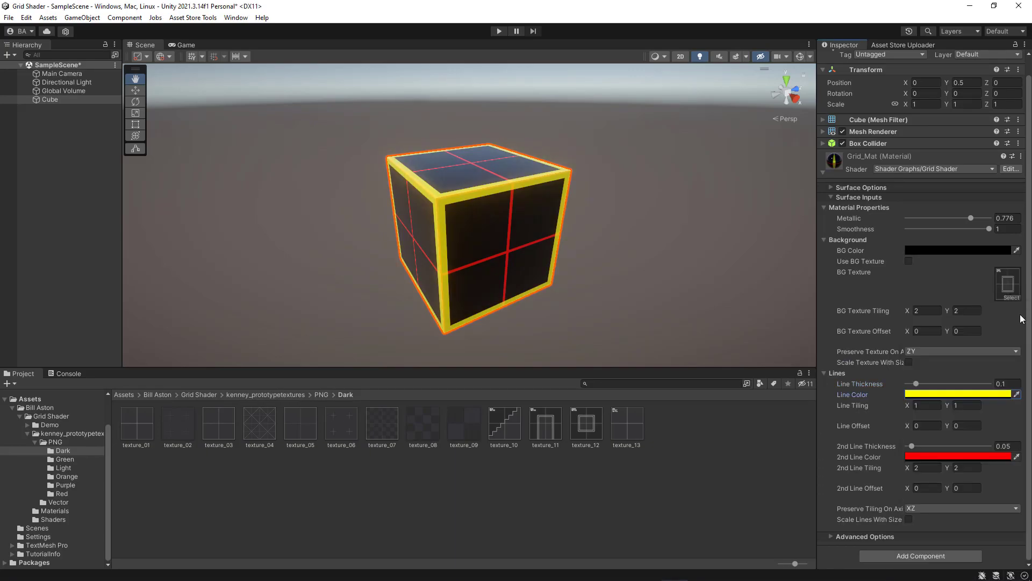
- Try magenta (FF00F2) as the 2nd Line Color
left_click(963, 456)
left_click(1001, 445)
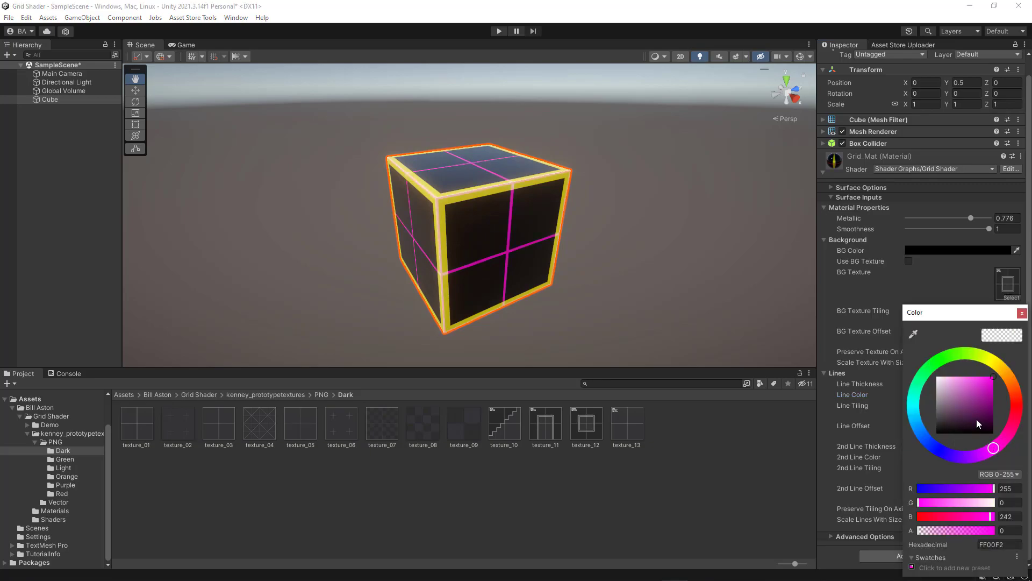
left_click_drag(976, 398, 991, 351)
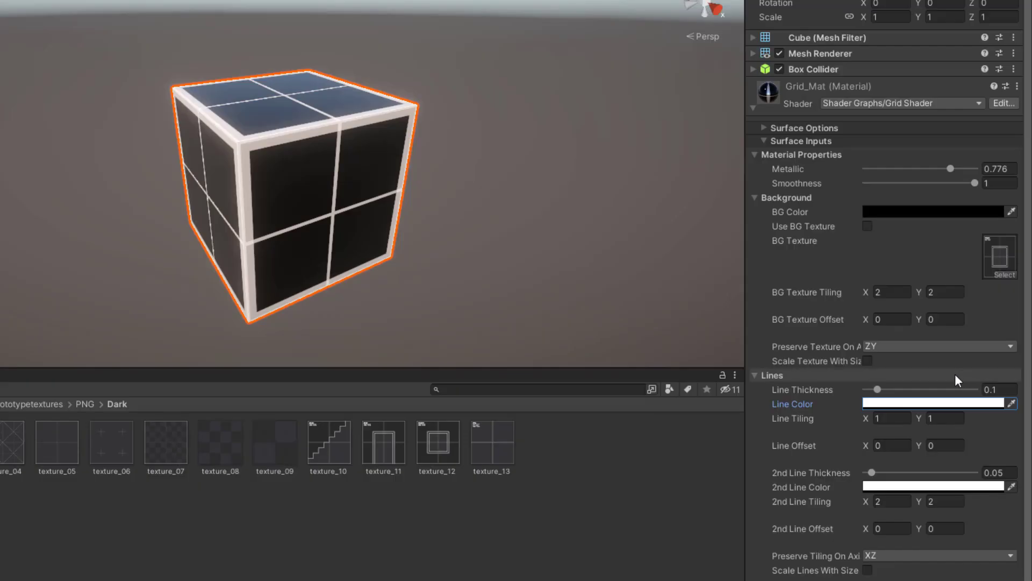
- Set the Line Tiling to X 8 and Y 8
left_click_drag(866, 417, 956, 414)
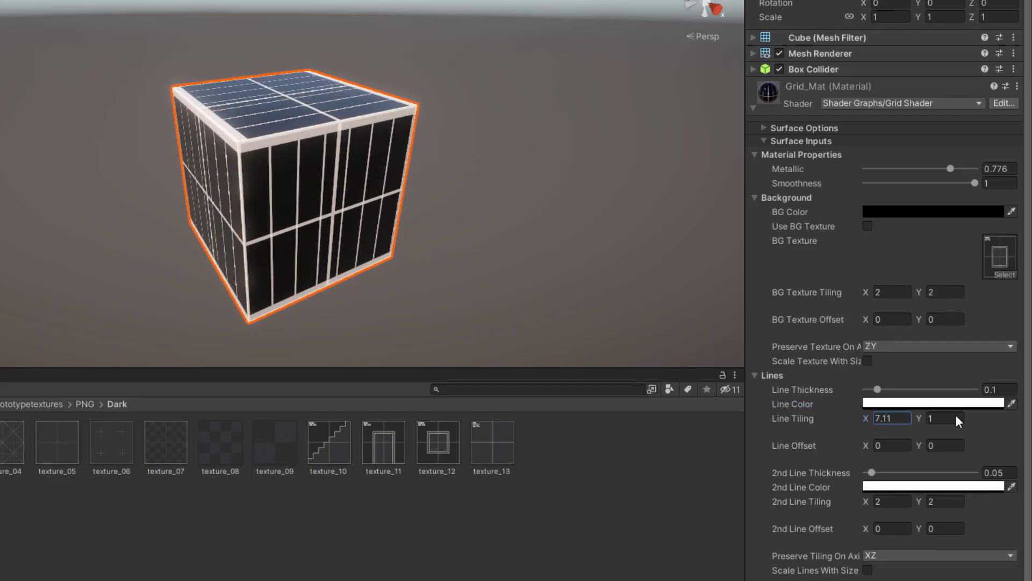
left_click(906, 421)
type("8")
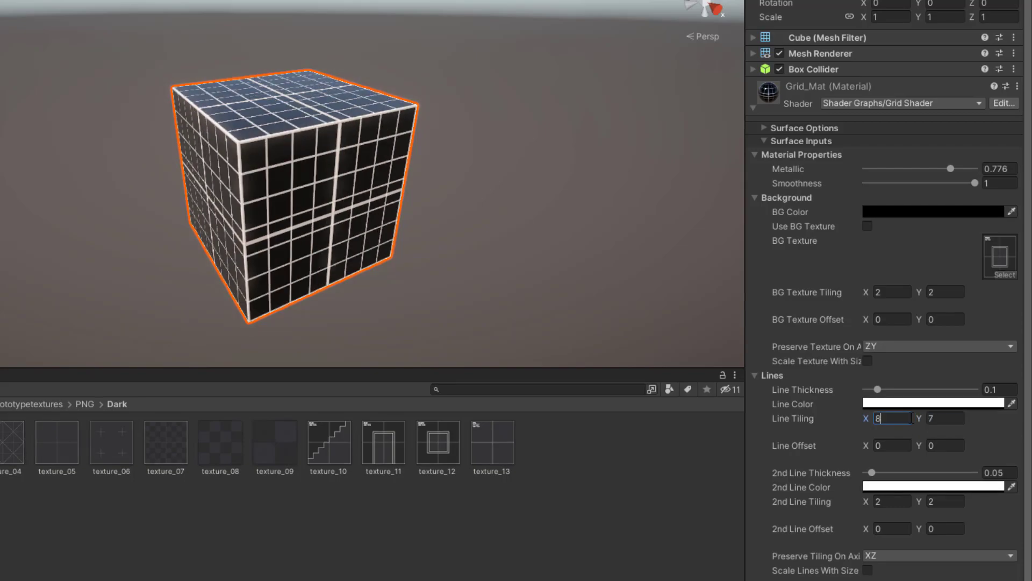
left_click(944, 418)
type("8")
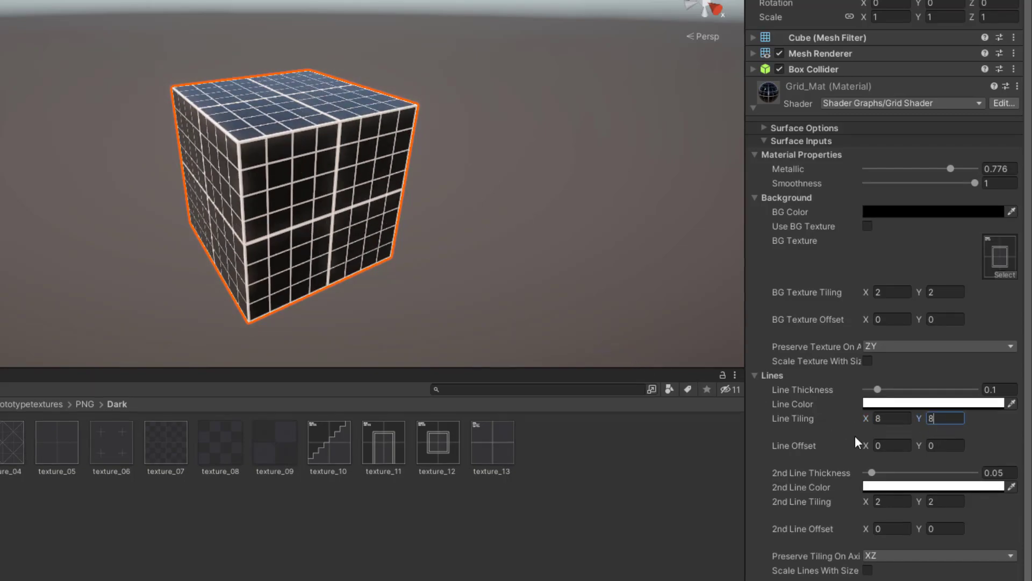
- Try different Line Thickness and 2nd Line Thickness values on the cube's denser 8 by 8 line grid
mouse_move(878, 389)
left_mouse_down()
mouse_move(916, 395)
mouse_move(893, 396)
left_mouse_up()
left_click_drag(872, 472, 894, 441)
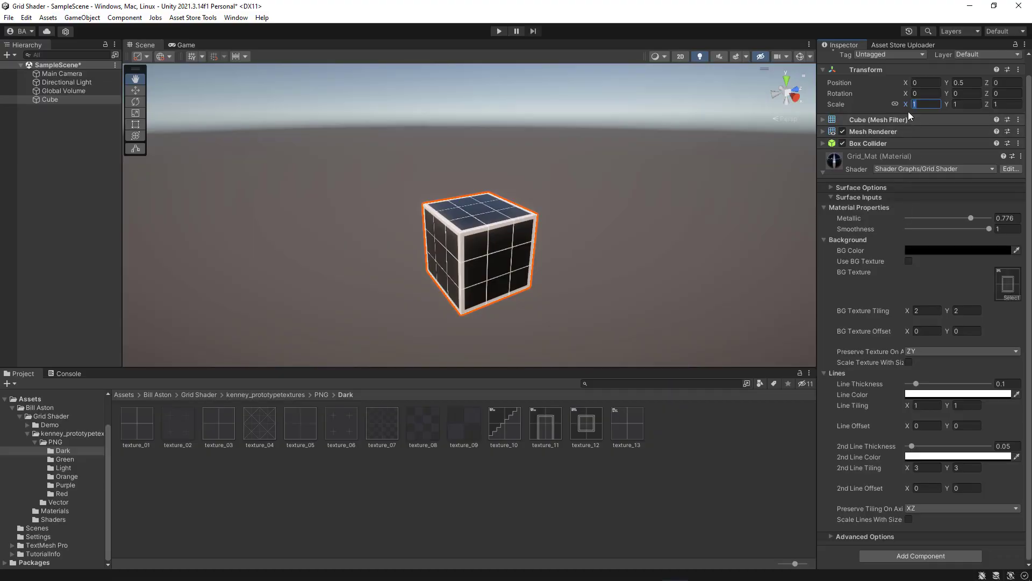
- Scale the cube uniformly to 3 on the X, Y and Z axes
left_click_drag(908, 105, 938, 107)
left_click(938, 106)
type("3")
key("s")
mouse_move(685, 214)
right_mouse_down()
mouse_move(644, 213)
mouse_move(699, 212)
right_mouse_up()
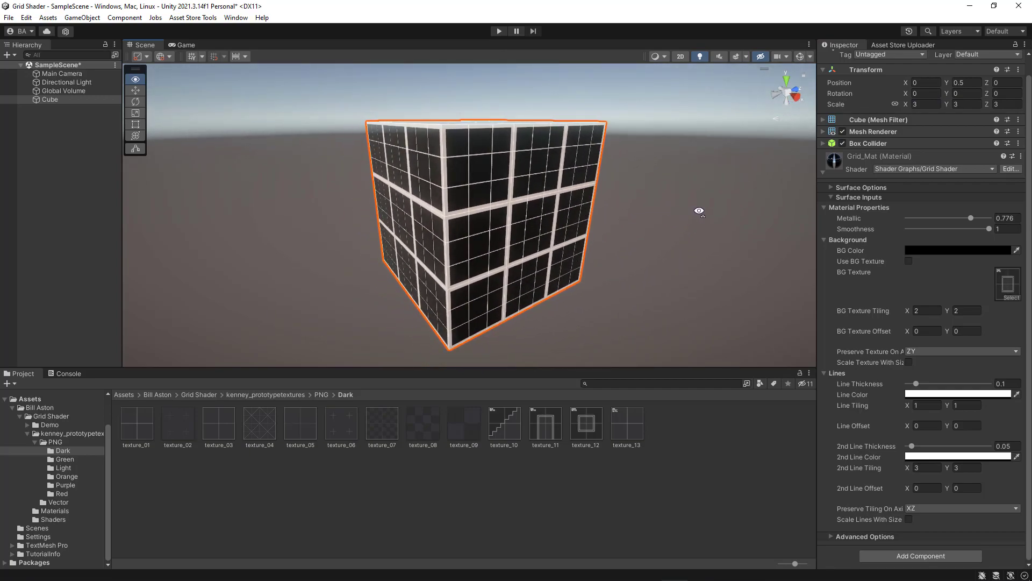
- Try Scale Lines With Size on the grid material while varying the cube's uniform scale
left_click(909, 519)
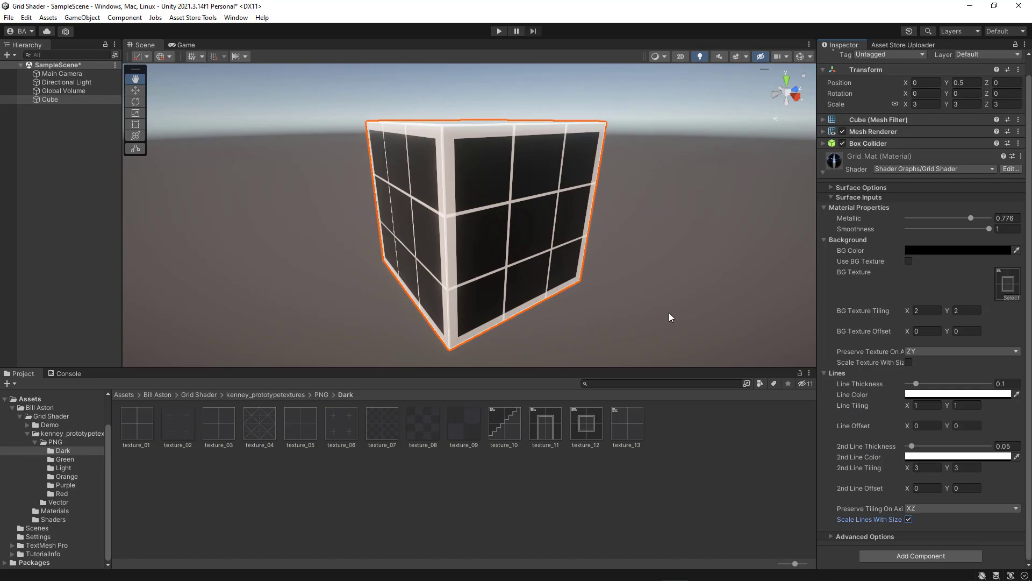
mouse_move(908, 104)
left_mouse_down()
mouse_move(863, 108)
mouse_move(893, 114)
left_mouse_up()
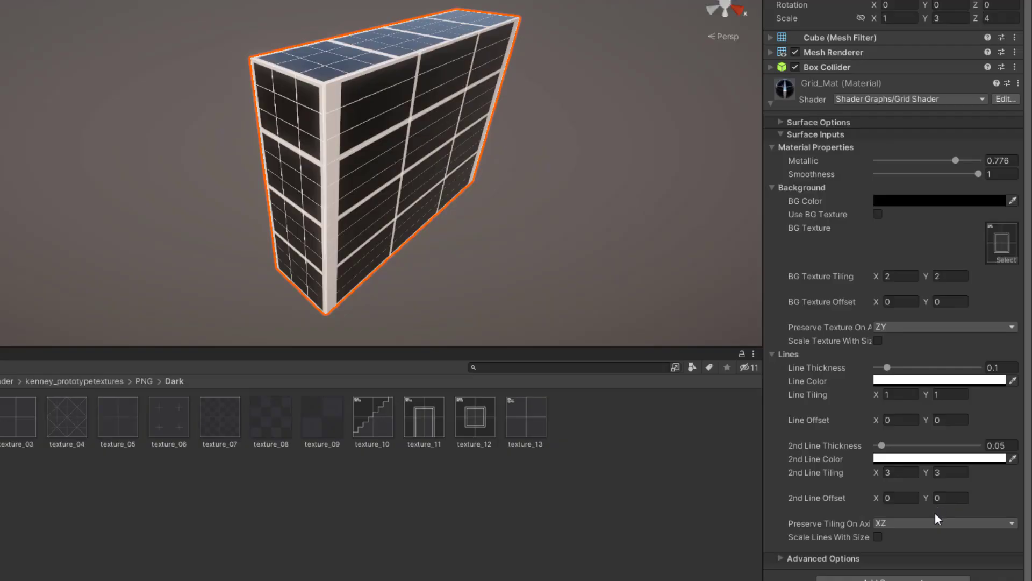
- Set Preserve Tiling On Axis to ZY for the grid lines on the stretched cube and view its faces
left_click(955, 509)
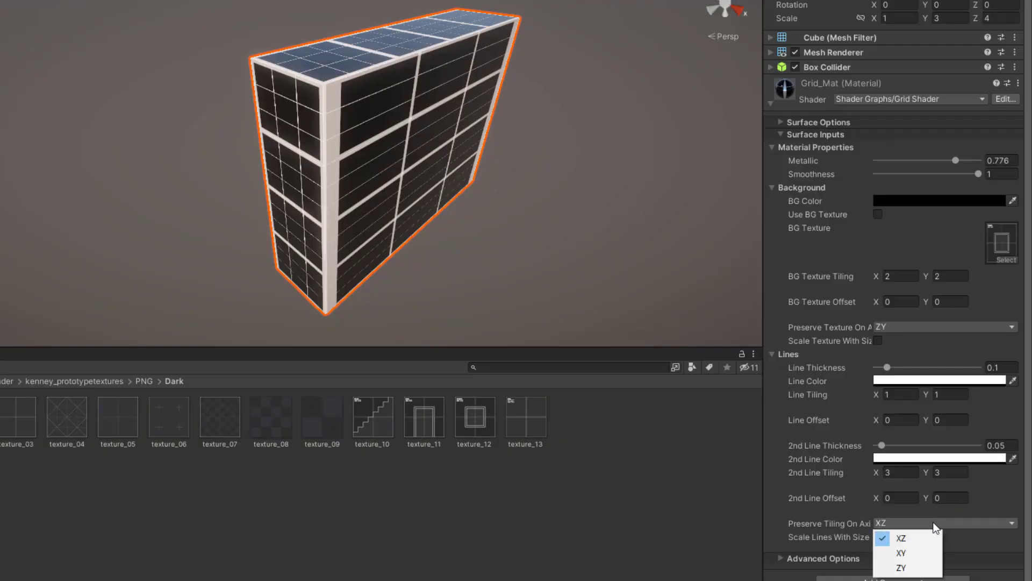
left_click(908, 569)
left_click_drag(583, 256, 485, 166, "alt")
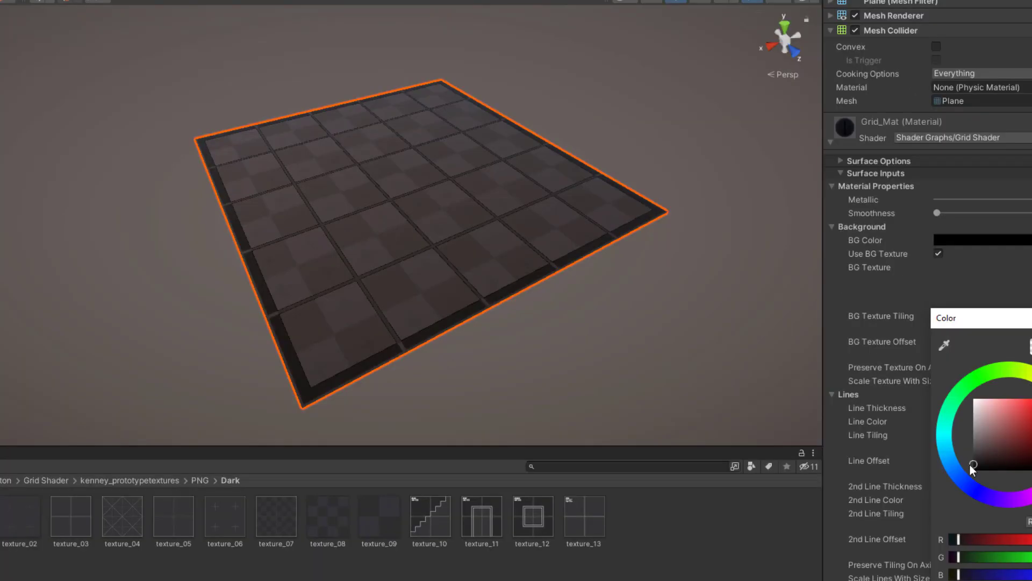
- Keep the near-black Line Color and scale the plane uniformly to 10
left_click(1031, 317)
scroll(982, 251, "up", 4)
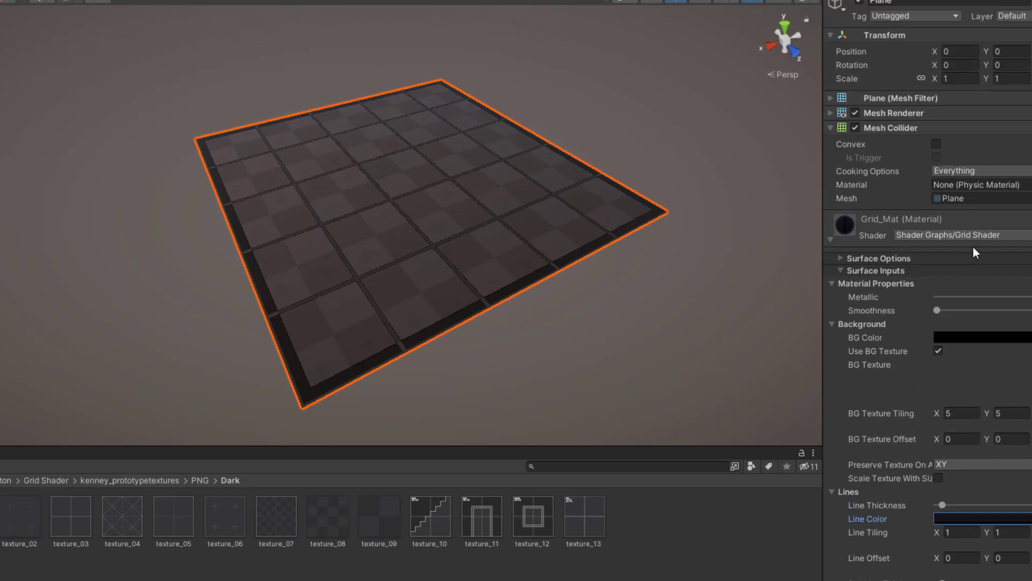
left_click(955, 82)
type("10")
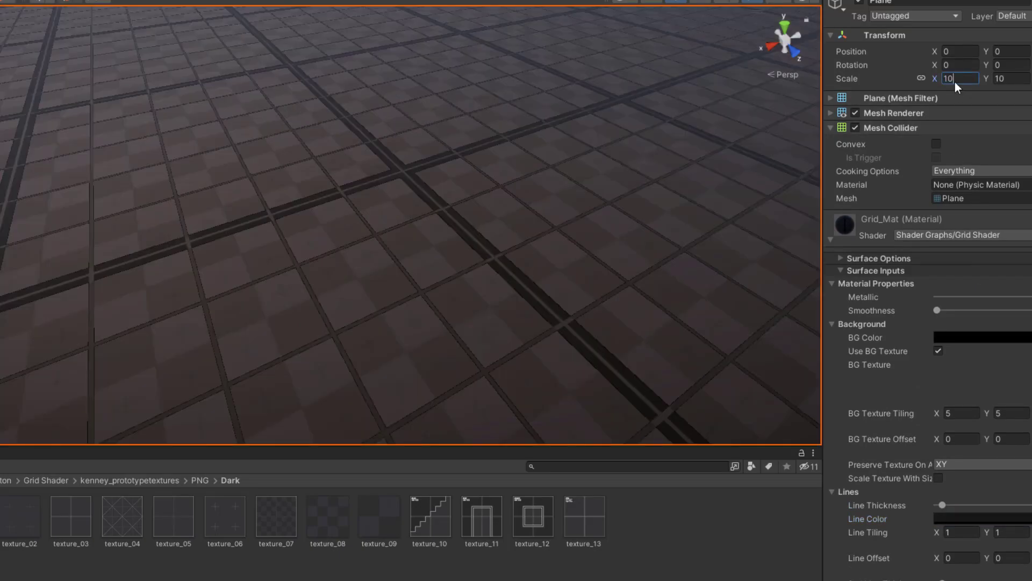
right_click_drag(576, 162, 586, 136)
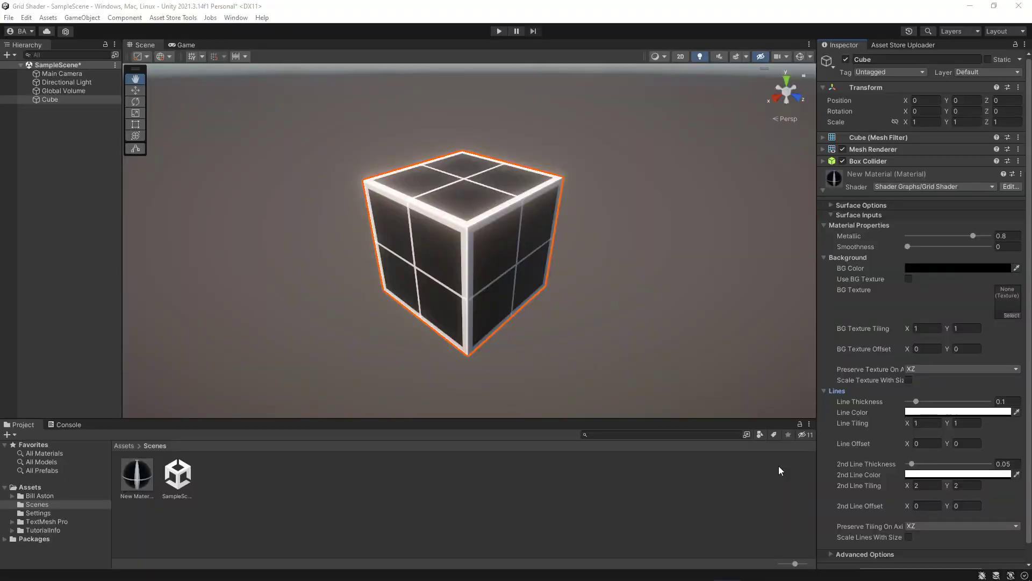